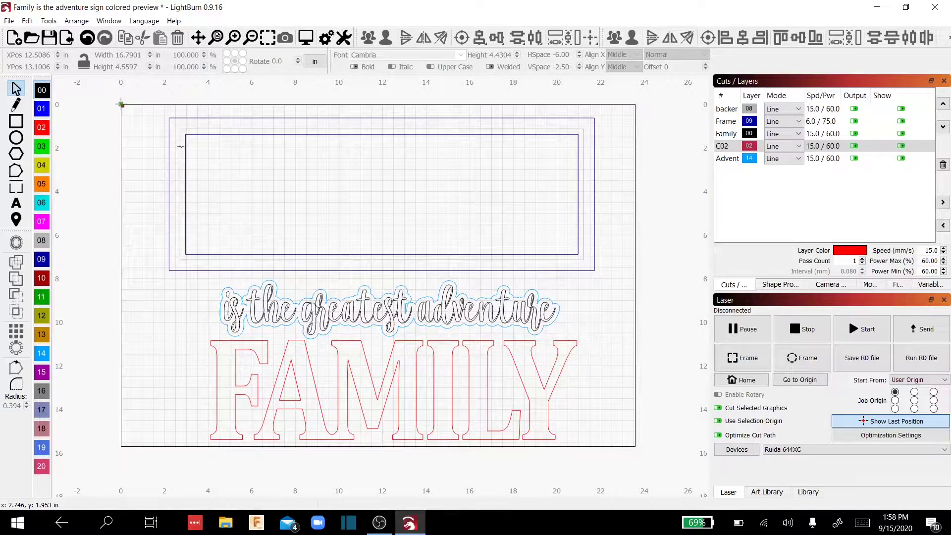
# Step: Select the 18.5 × 6 in gray backer rectangle on the canvas
pyautogui.click(180, 147)
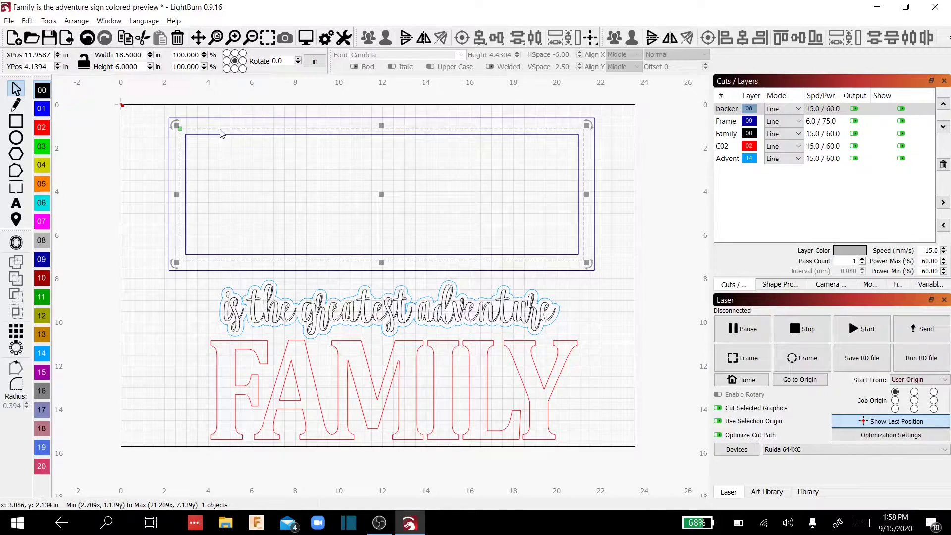
# Step: Preview the backer's cut, about 1:22, scrubbing back to mid-cut
pyautogui.click(305, 37)
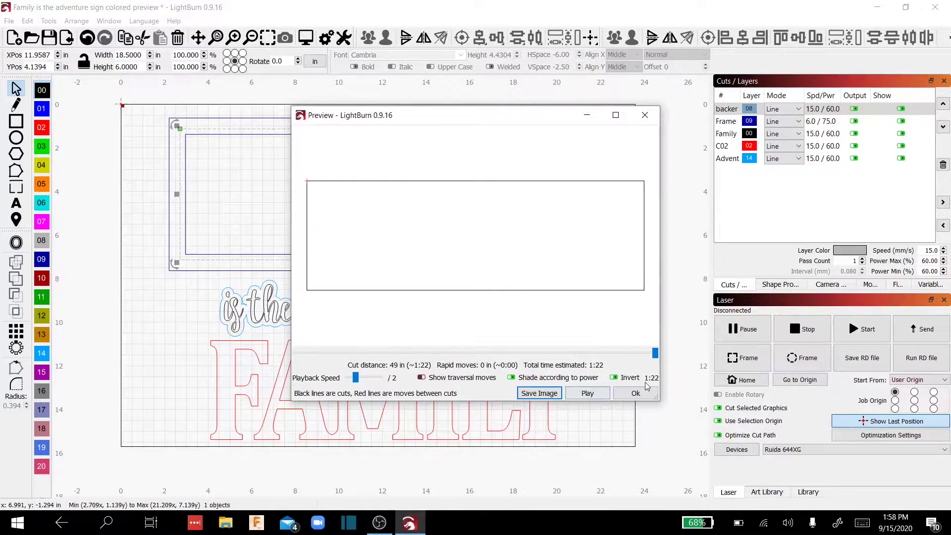
pyautogui.moveTo(654, 353)
pyautogui.mouseDown()
pyautogui.moveTo(526, 365)
pyautogui.moveTo(293, 355)
pyautogui.moveTo(675, 352)
pyautogui.mouseUp()
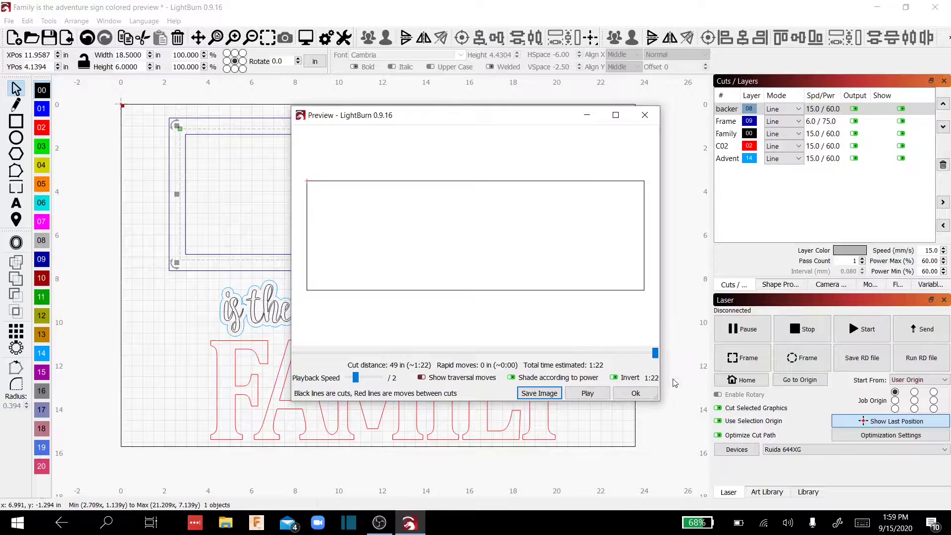
pyautogui.click(635, 392)
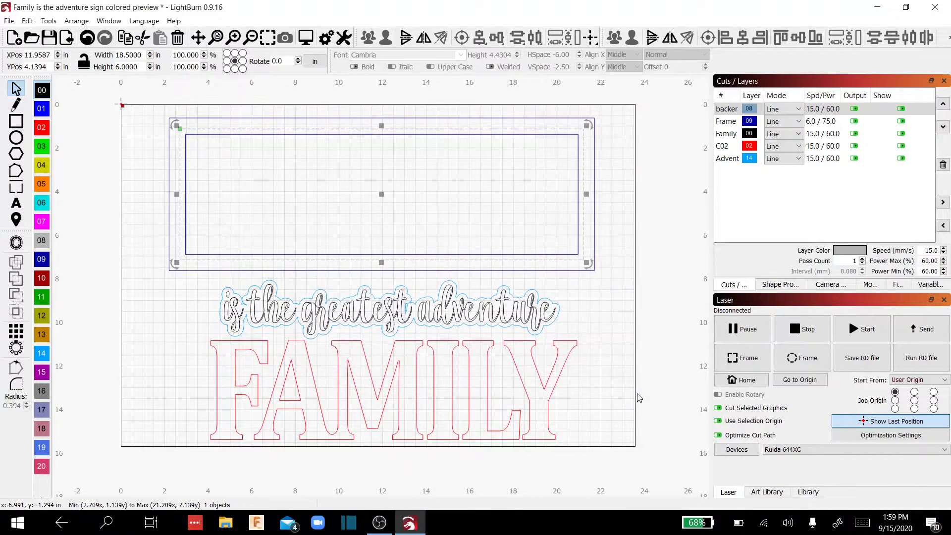
# Step: Select the 19.5 × 7 in blue frame and preview its cut, estimated 7:03
pyautogui.click(185, 198)
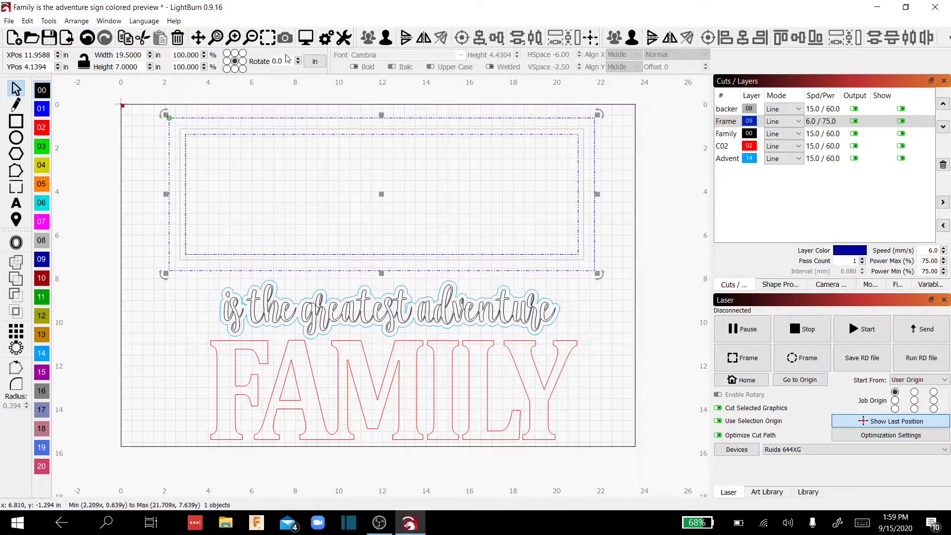
pyautogui.click(306, 37)
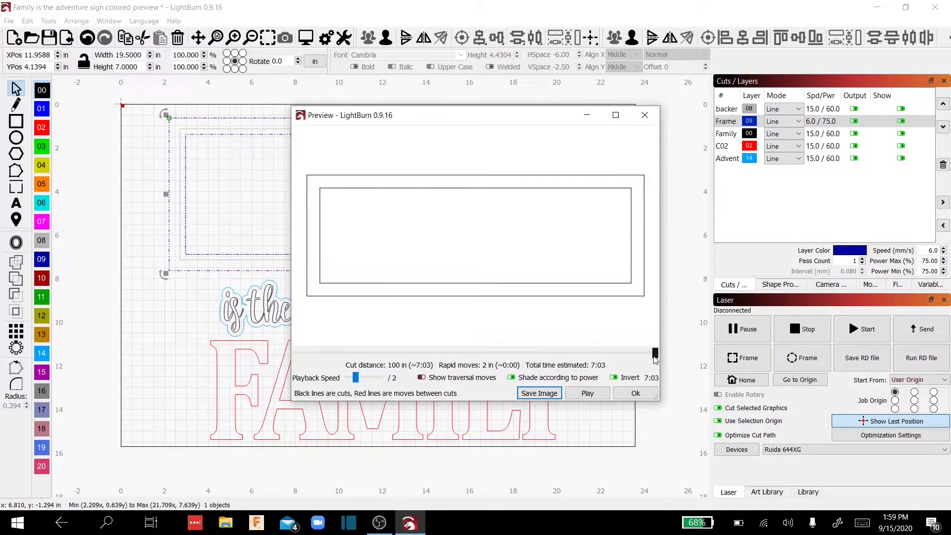
pyautogui.moveTo(656, 358)
pyautogui.mouseDown()
pyautogui.moveTo(481, 328)
pyautogui.moveTo(296, 319)
pyautogui.moveTo(664, 317)
pyautogui.moveTo(681, 347)
pyautogui.mouseUp()
pyautogui.click(636, 393)
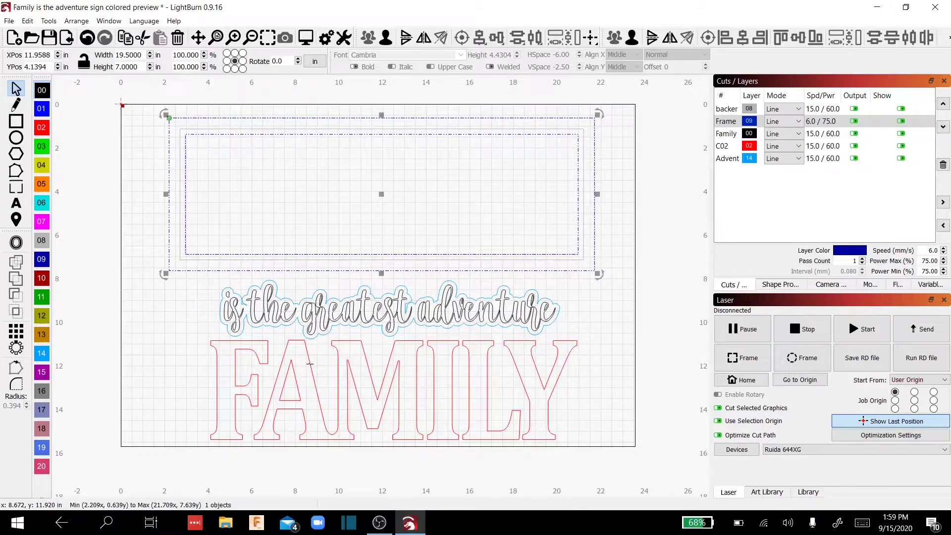
# Step: Select the red FAMILY lettering and review its cut preview, estimated 3:33
pyautogui.click(310, 364)
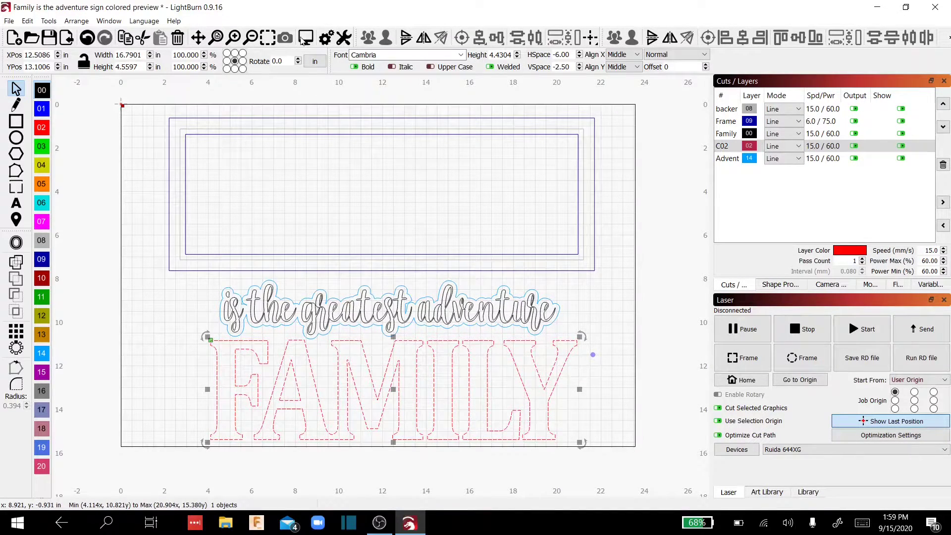
pyautogui.click(306, 37)
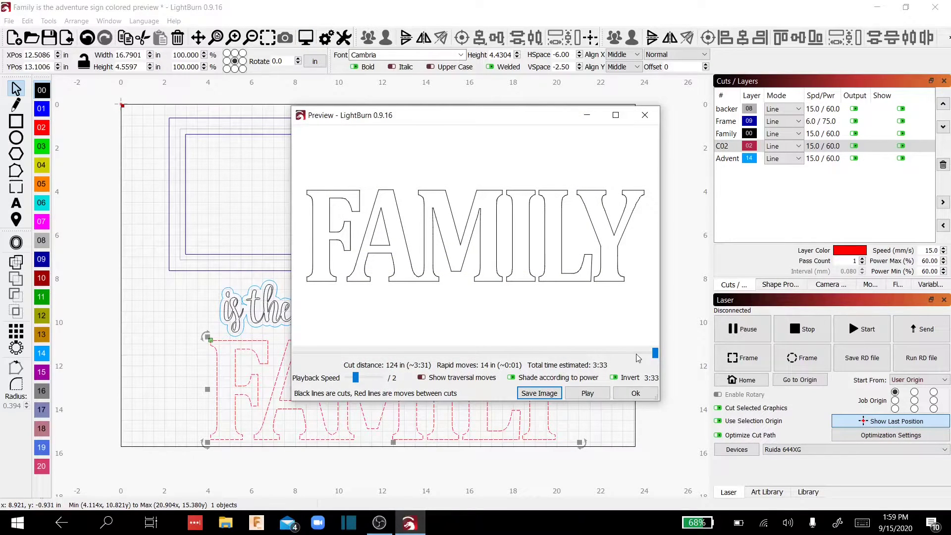
pyautogui.moveTo(655, 355)
pyautogui.mouseDown()
pyautogui.moveTo(298, 361)
pyautogui.moveTo(655, 353)
pyautogui.mouseUp()
pyautogui.click(634, 394)
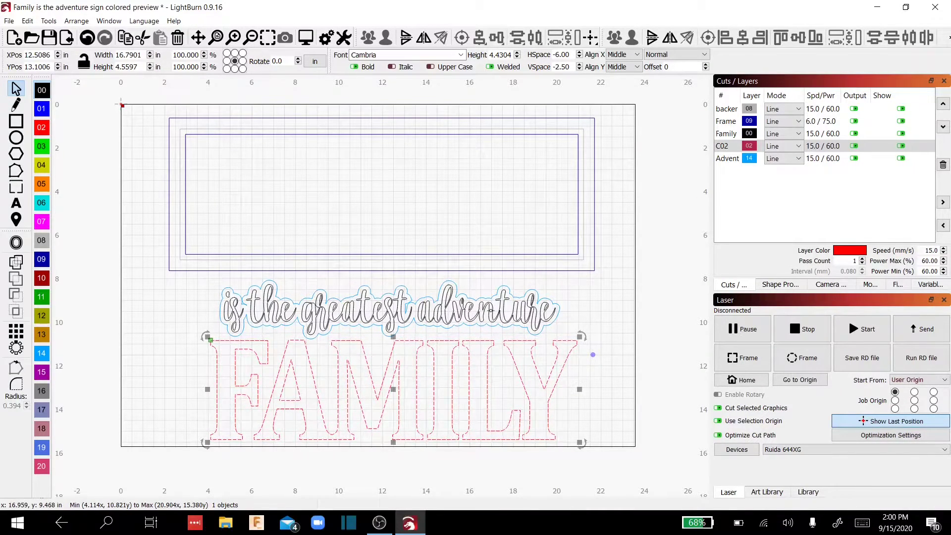
# Step: Move the script subtitle down over FAMILY and ungroup it
pyautogui.scroll(2, 381, 471)
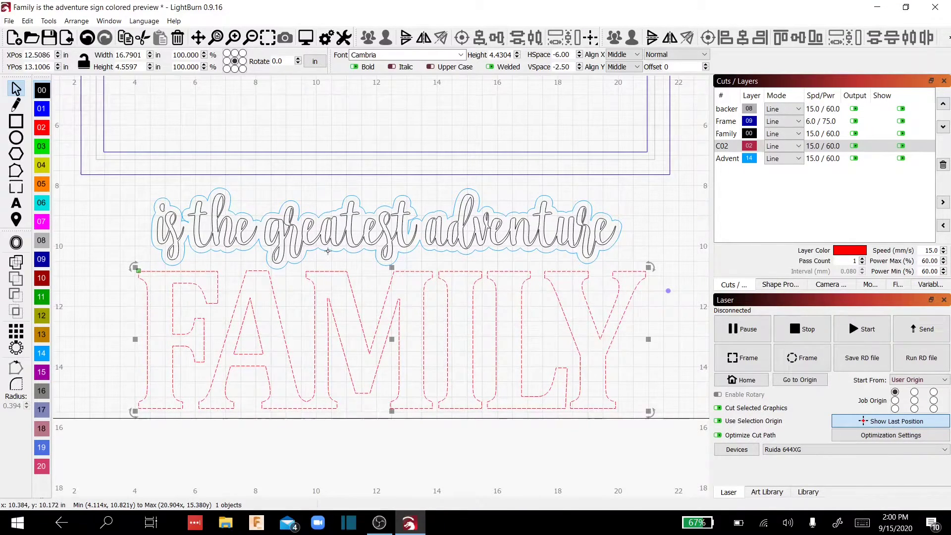
pyautogui.click(327, 251)
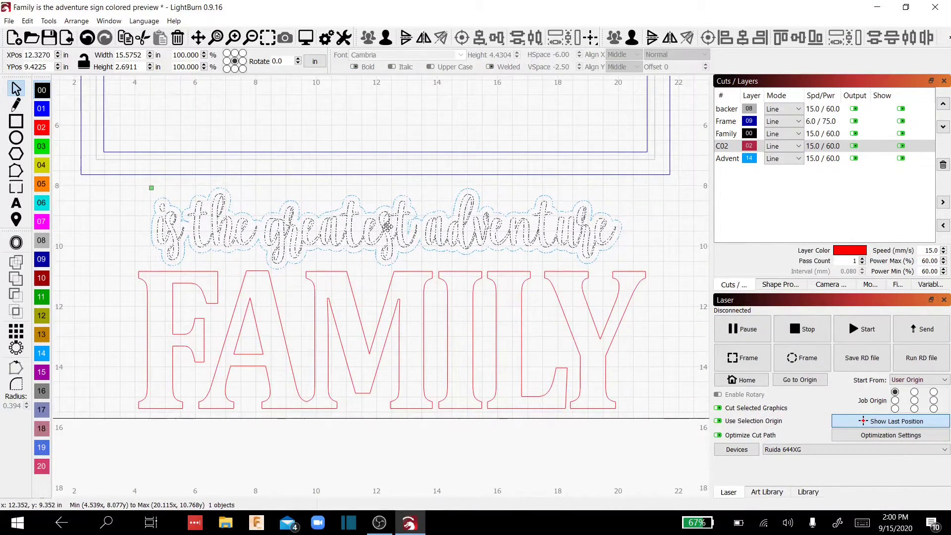
pyautogui.moveTo(387, 226); pyautogui.dragTo(394, 341)
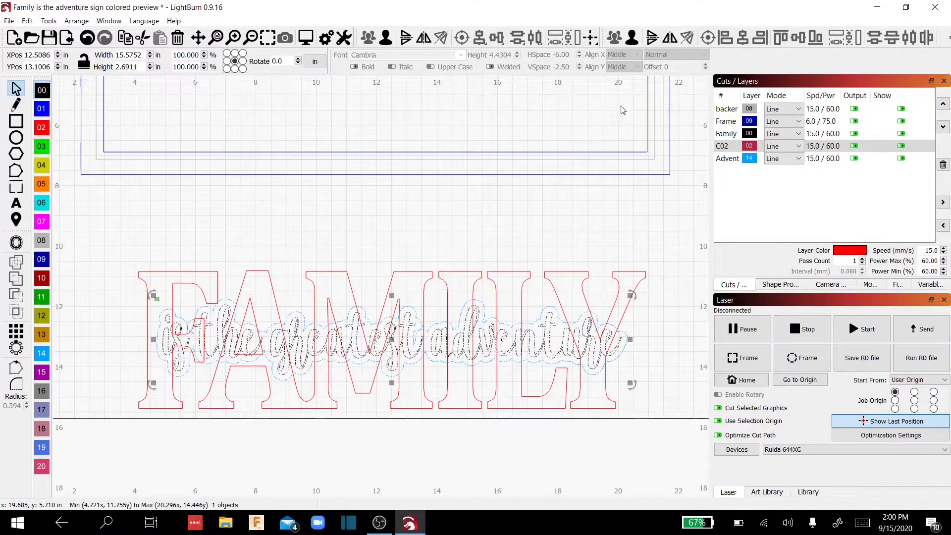
pyautogui.click(632, 37)
# Step: Create a 0.05 in outward offset of the subtitle's blue outline
pyautogui.click(299, 305)
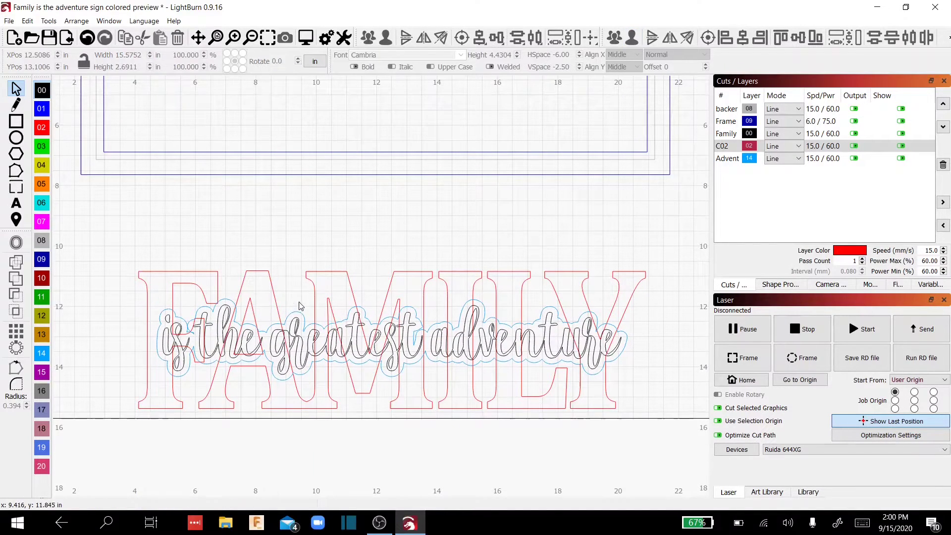
pyautogui.click(292, 315)
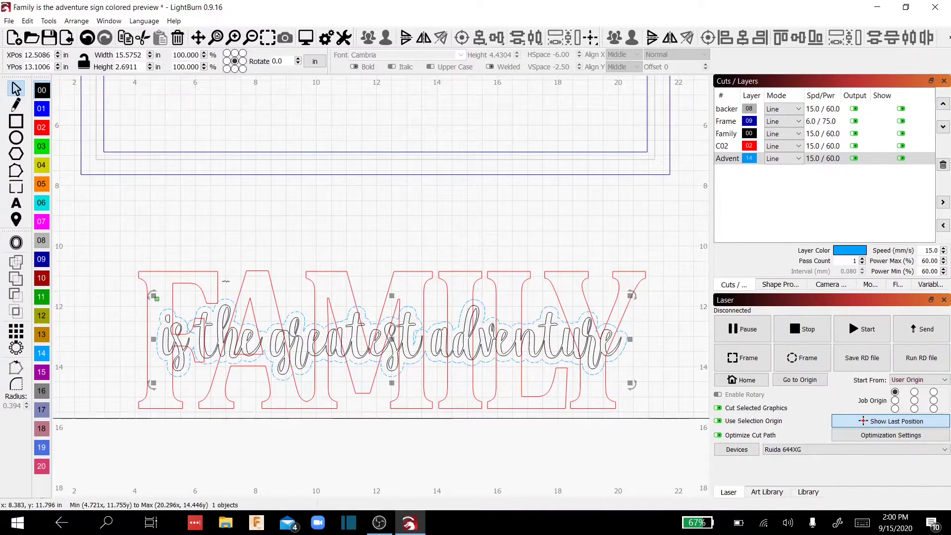
pyautogui.click(16, 242)
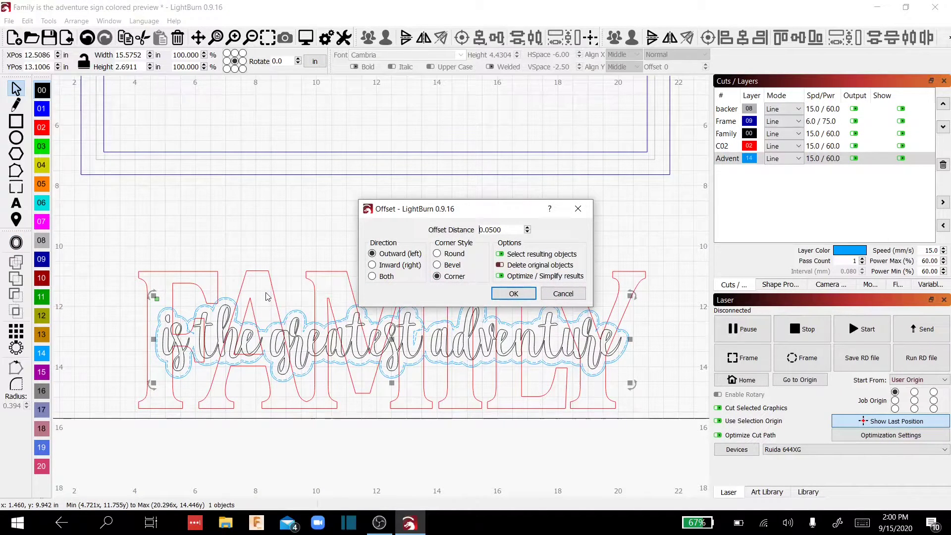
pyautogui.click(514, 294)
# Step: Cut the offset outline's shape out of the red FAMILY lettering
pyautogui.scroll(3, 310, 302)
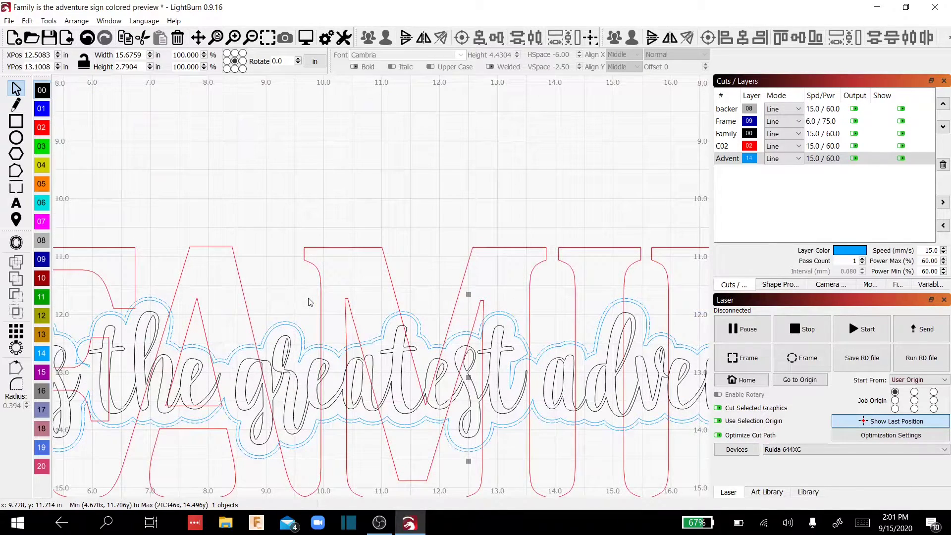
pyautogui.keyDown('shift'); pyautogui.click(187, 332); pyautogui.keyUp('shift')
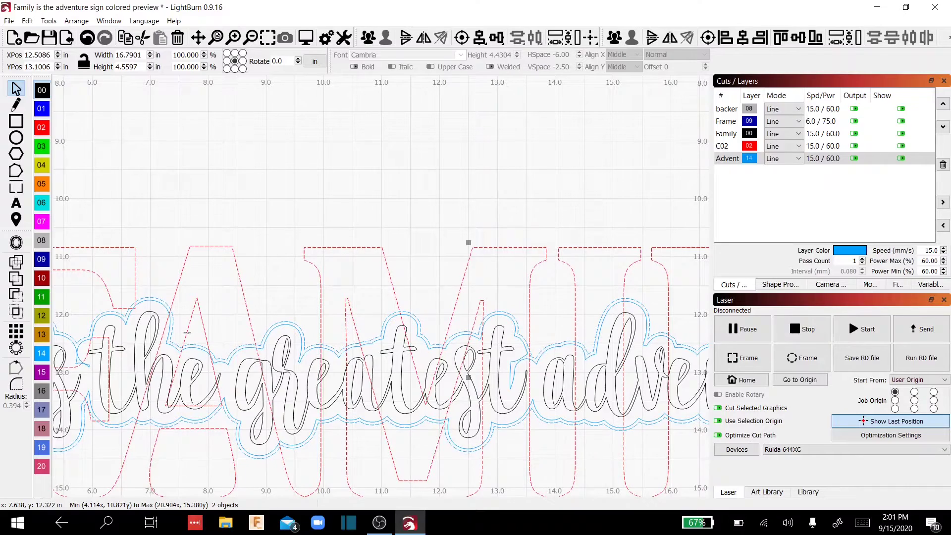
pyautogui.click(16, 266)
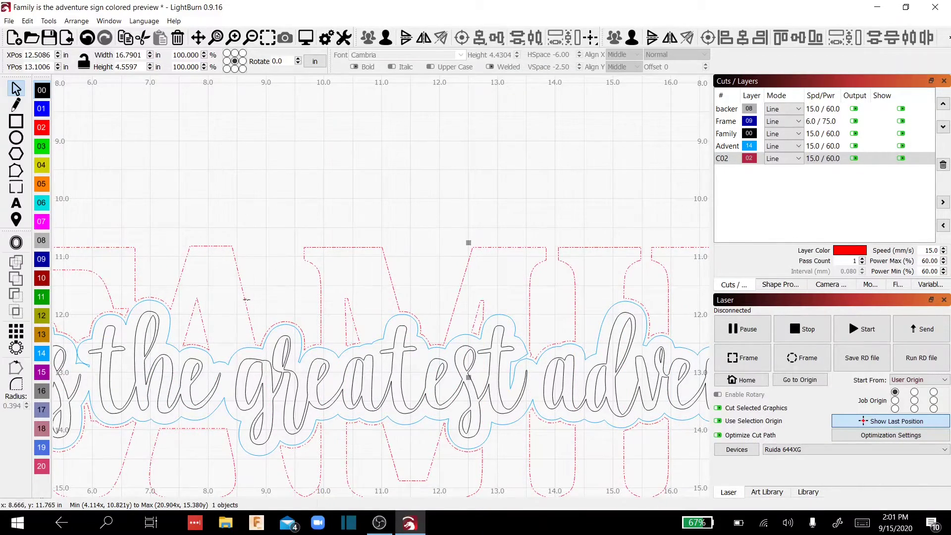
# Step: Zoom out to view the notched FAMILY with the subtitle below it
pyautogui.scroll(-2, 246, 299)
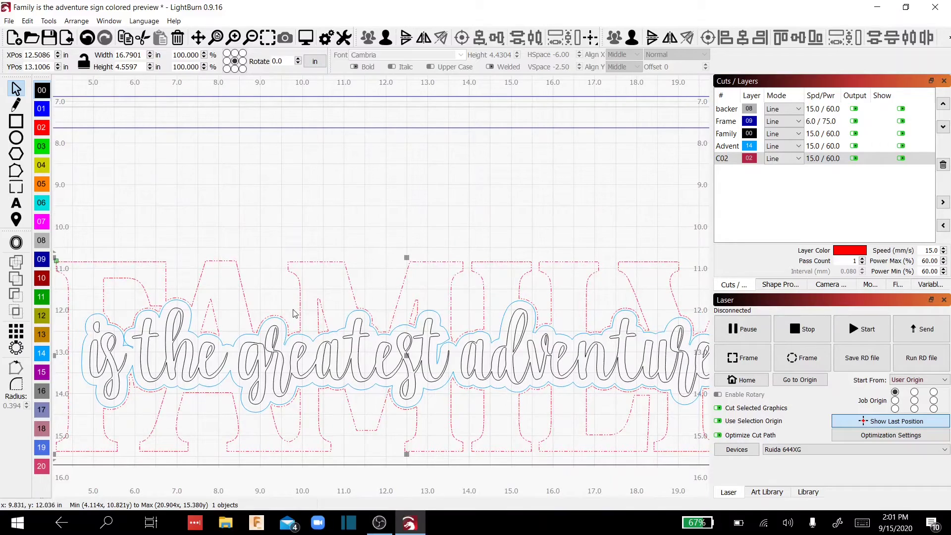
pyautogui.scroll(-1, 544, 292)
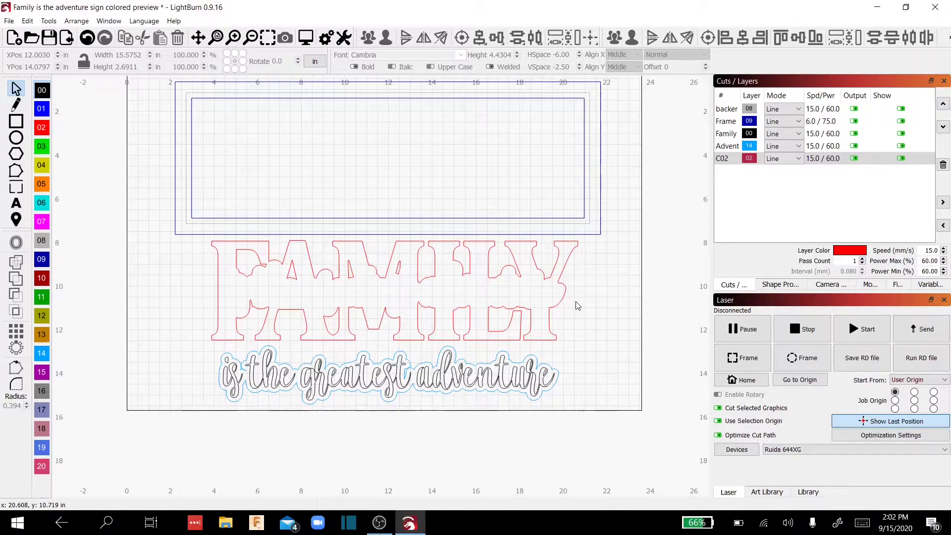
# Step: Move FAMILY up into the blue frame and lay the subtitle across its middle
pyautogui.click(418, 273)
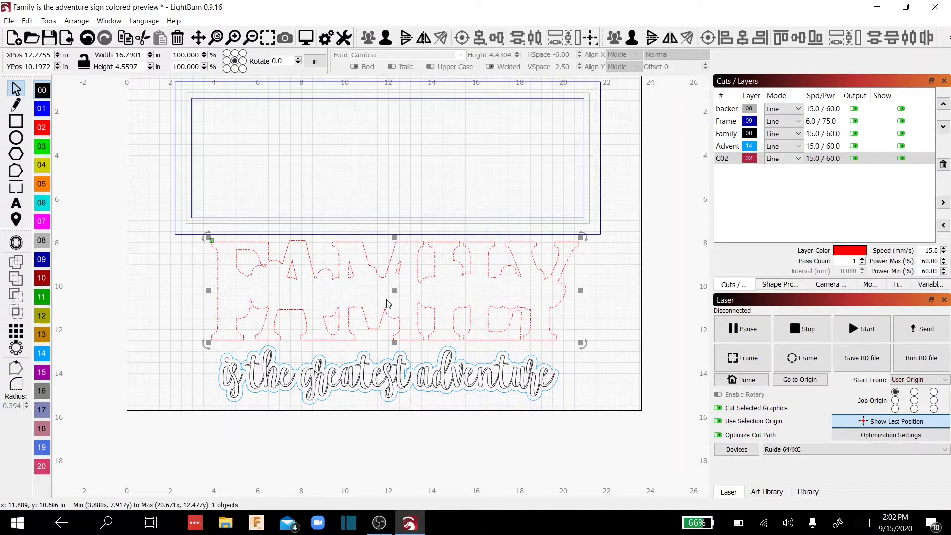
pyautogui.moveTo(394, 286); pyautogui.dragTo(388, 151)
pyautogui.click(373, 363)
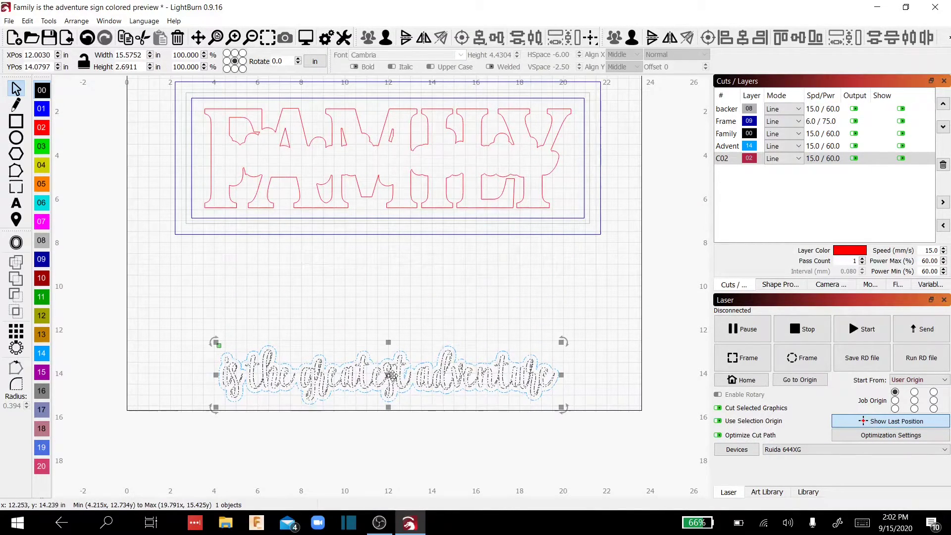
pyautogui.moveTo(391, 345); pyautogui.dragTo(391, 158)
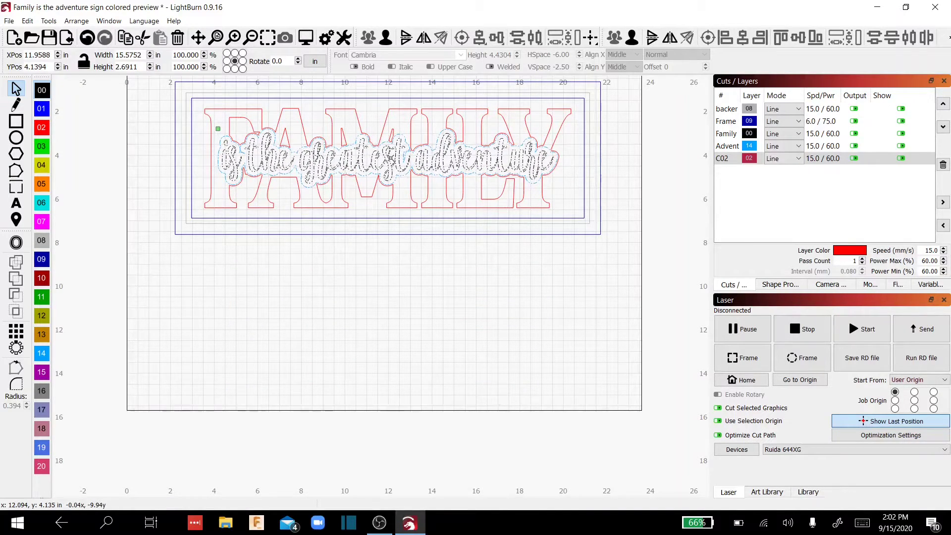
pyautogui.click(365, 287)
pyautogui.moveTo(361, 299); pyautogui.dragTo(357, 356)
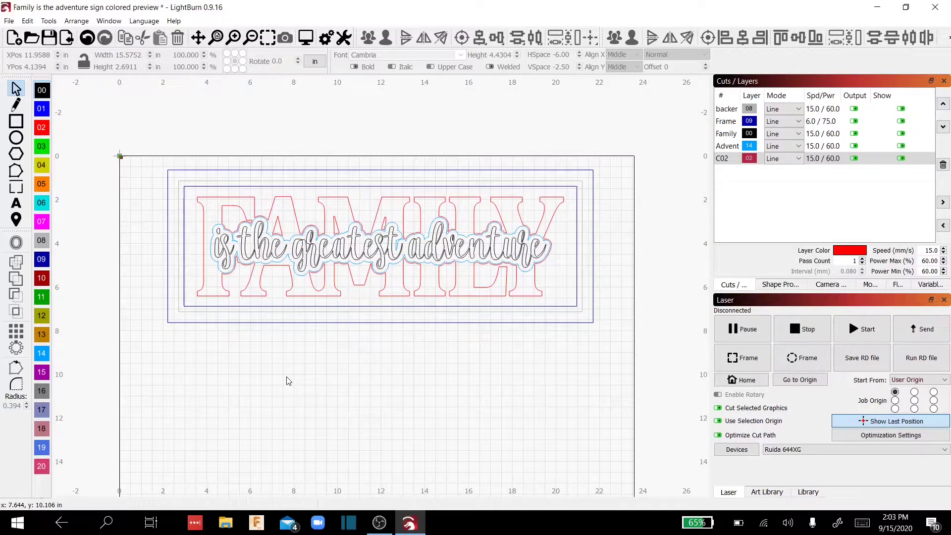
pyautogui.moveTo(152, 157); pyautogui.dragTo(664, 395)
pyautogui.click(310, 42)
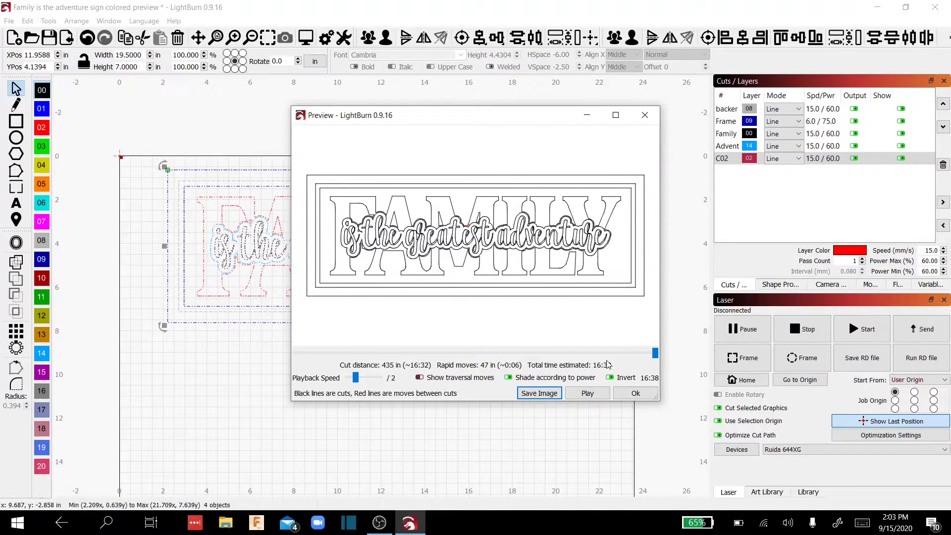
pyautogui.click(635, 394)
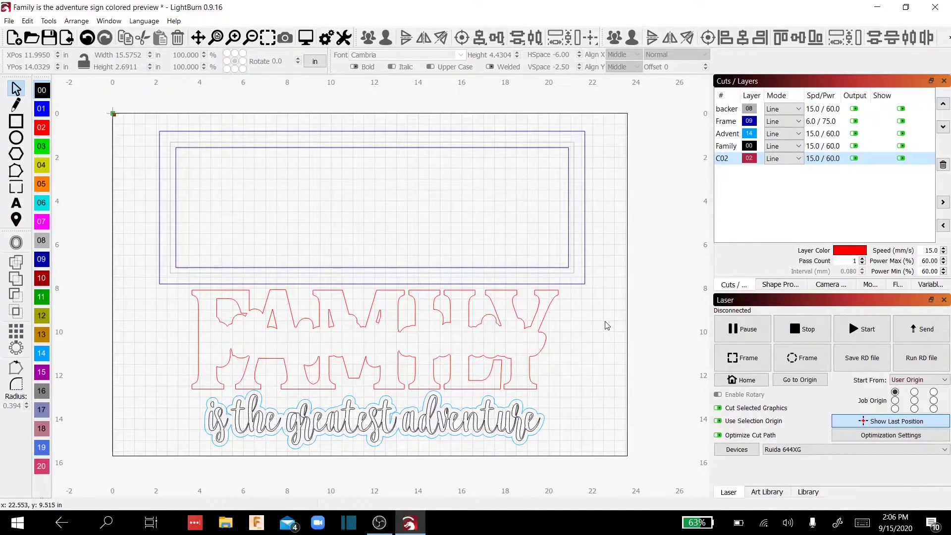
# Step: Switch the backer, Frame, Advent, Family and C02 layers from Line to Fill mode
pyautogui.click(782, 109)
pyautogui.click(770, 129)
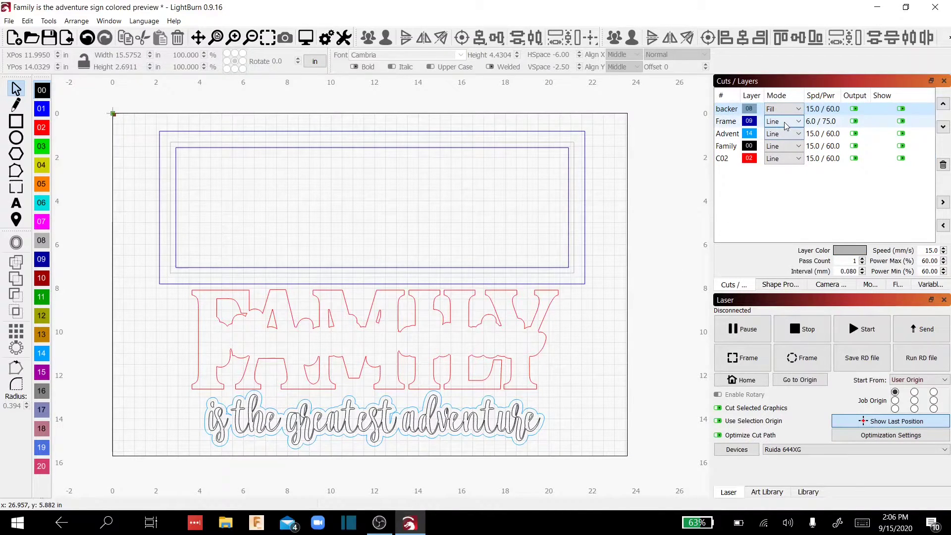
pyautogui.click(782, 121)
pyautogui.click(782, 142)
pyautogui.click(783, 134)
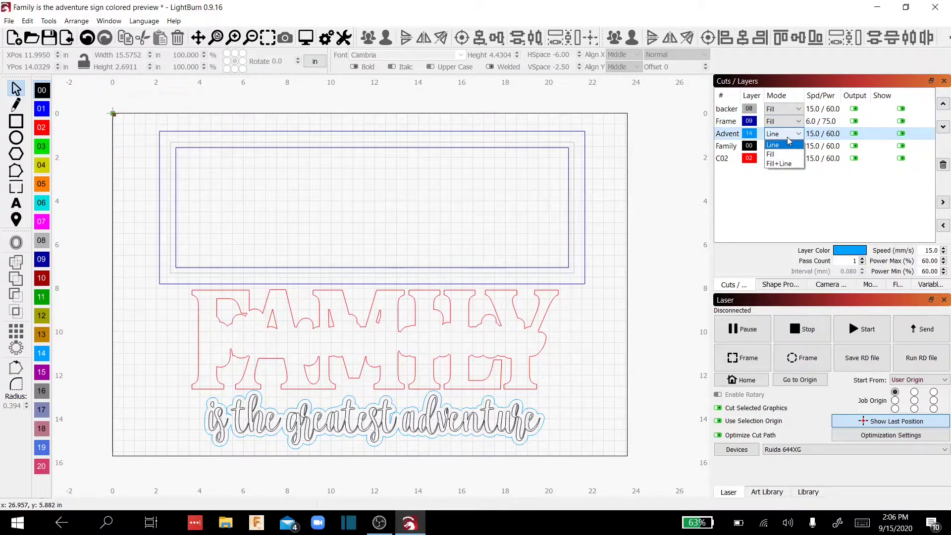
pyautogui.click(787, 150)
pyautogui.click(788, 146)
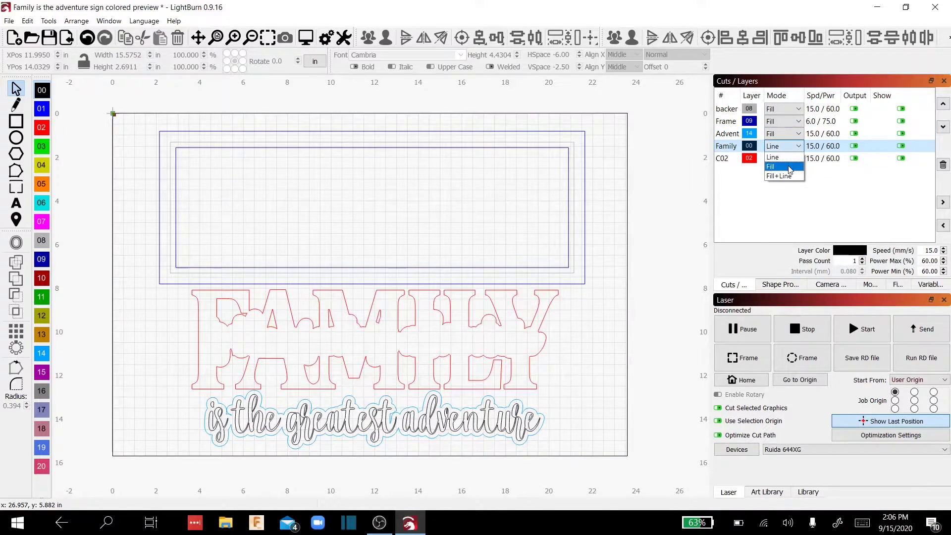
pyautogui.click(783, 155)
pyautogui.click(785, 159)
pyautogui.click(780, 167)
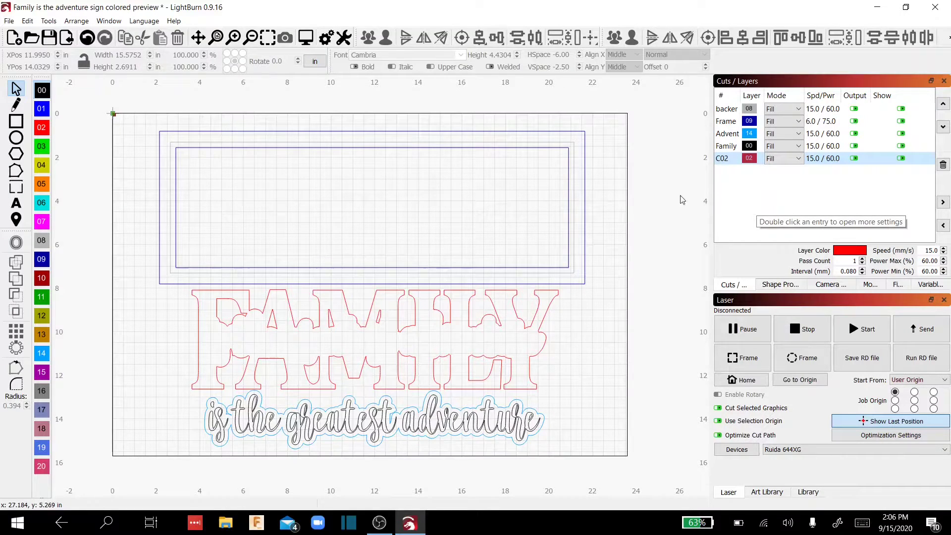
pyautogui.click(105, 22)
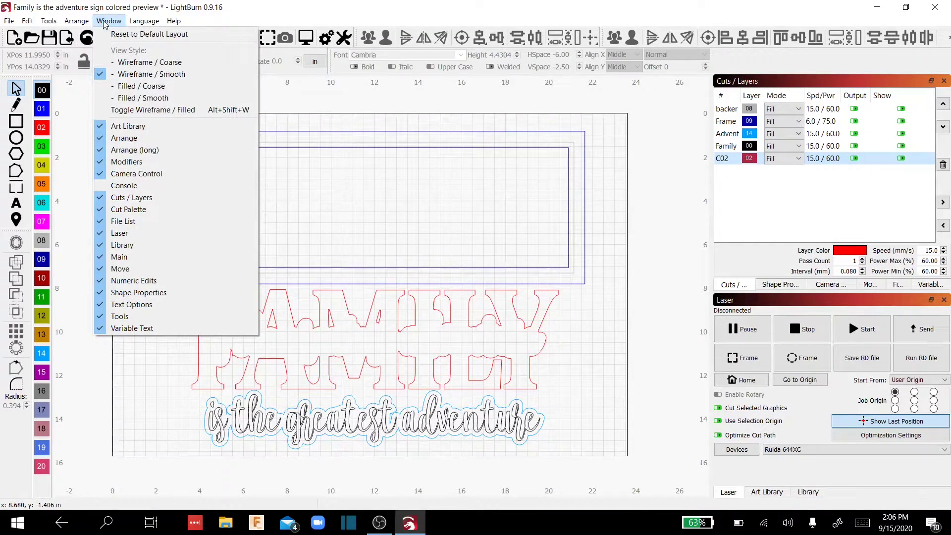
# Step: Show the design in Filled / Smooth view and move FAMILY up into the gray backer
pyautogui.click(137, 99)
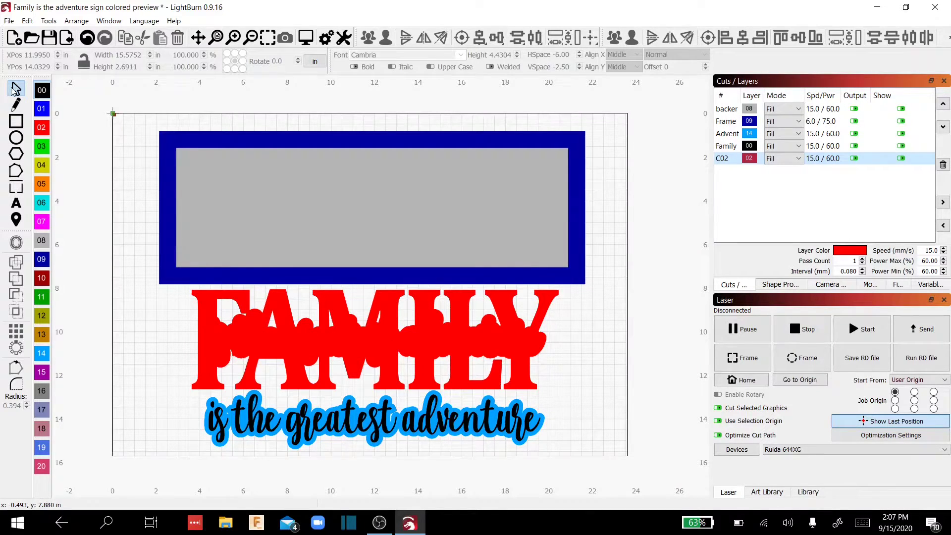
pyautogui.click(313, 321)
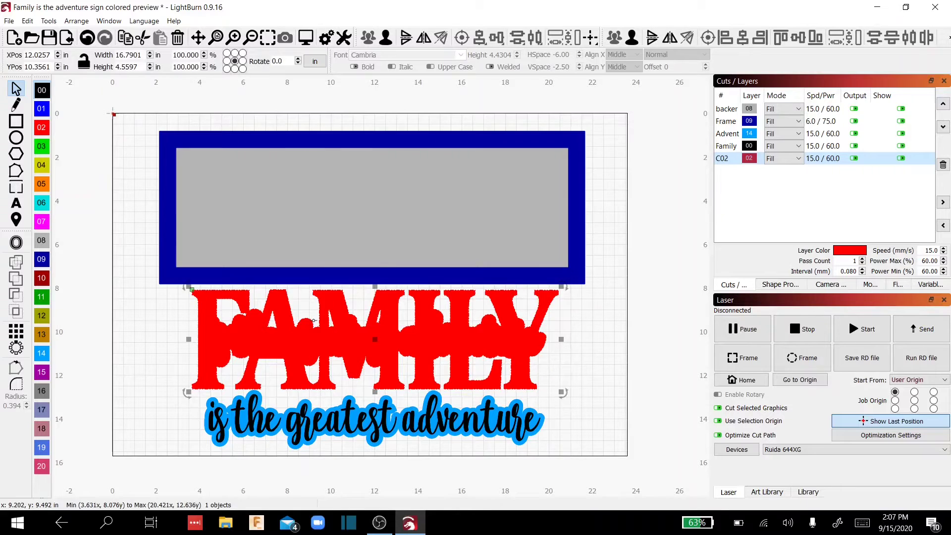
pyautogui.moveTo(373, 337); pyautogui.dragTo(372, 207)
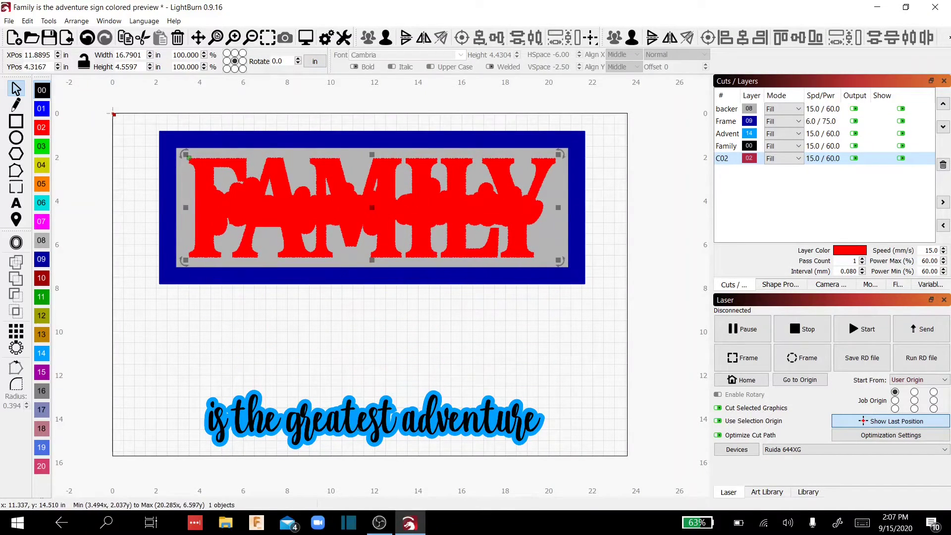
# Step: Move the script subtitle up onto FAMILY inside the framed backer
pyautogui.click(363, 420)
pyautogui.moveTo(379, 420); pyautogui.dragTo(376, 210)
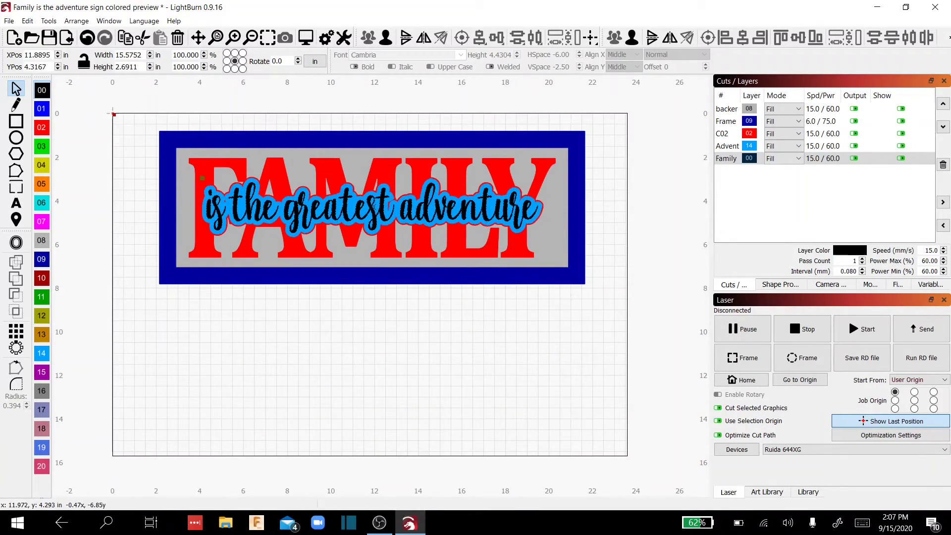
pyautogui.click(400, 384)
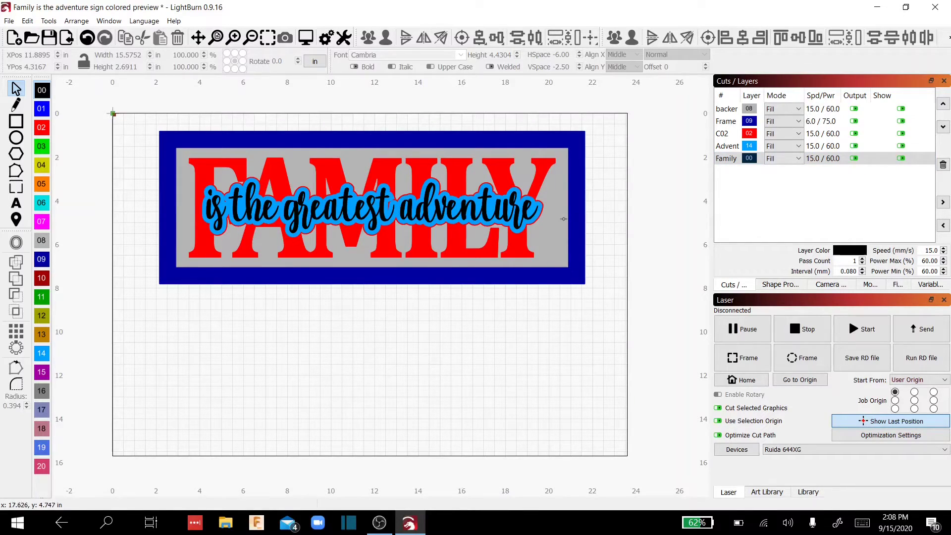
pyautogui.click(920, 160)
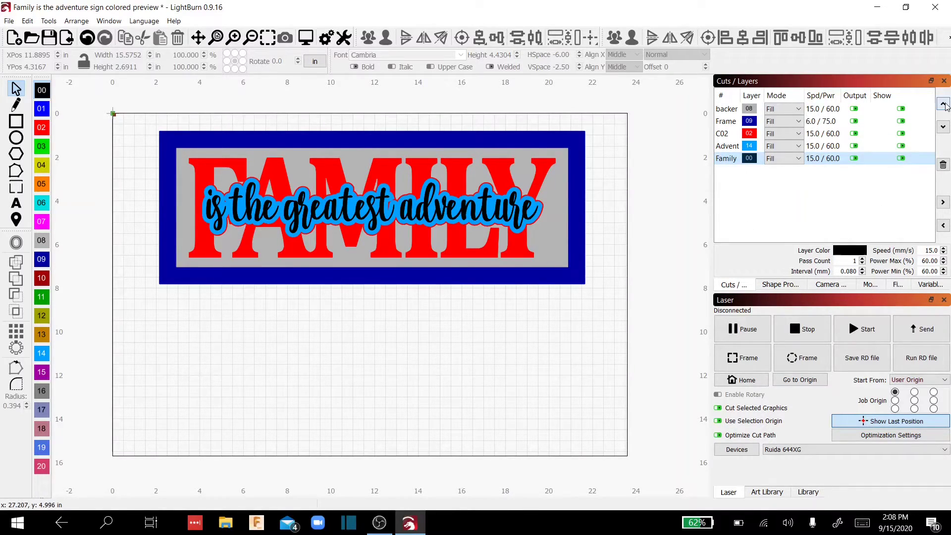
pyautogui.click(943, 104)
pyautogui.click(943, 104)
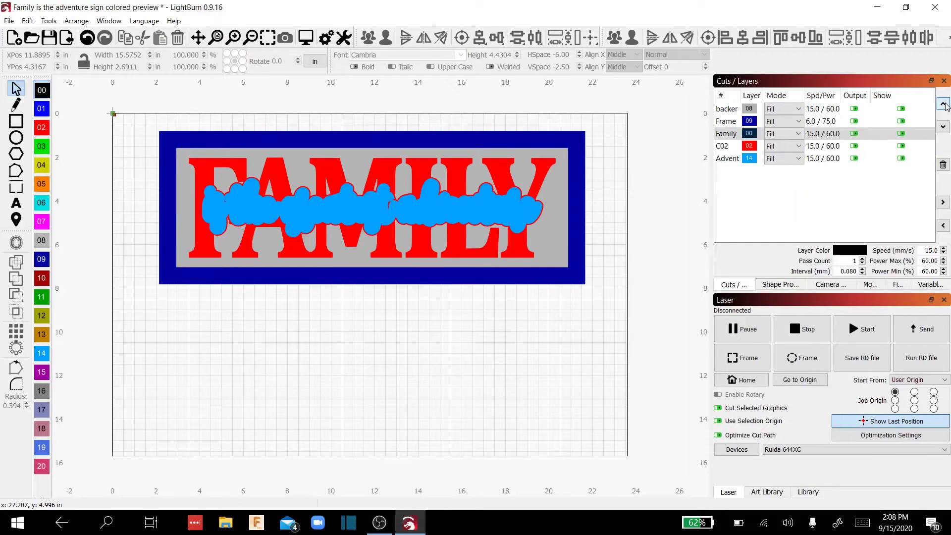
pyautogui.click(943, 127)
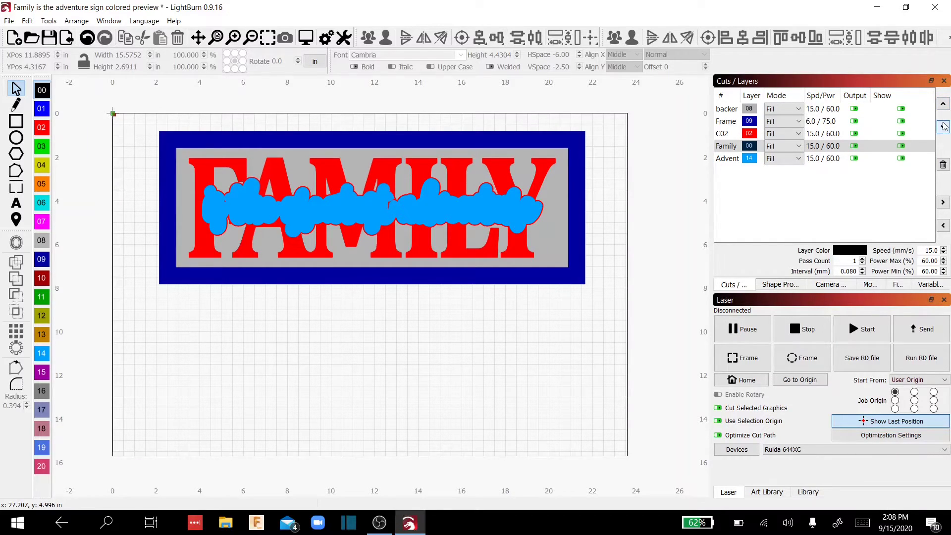
pyautogui.click(944, 127)
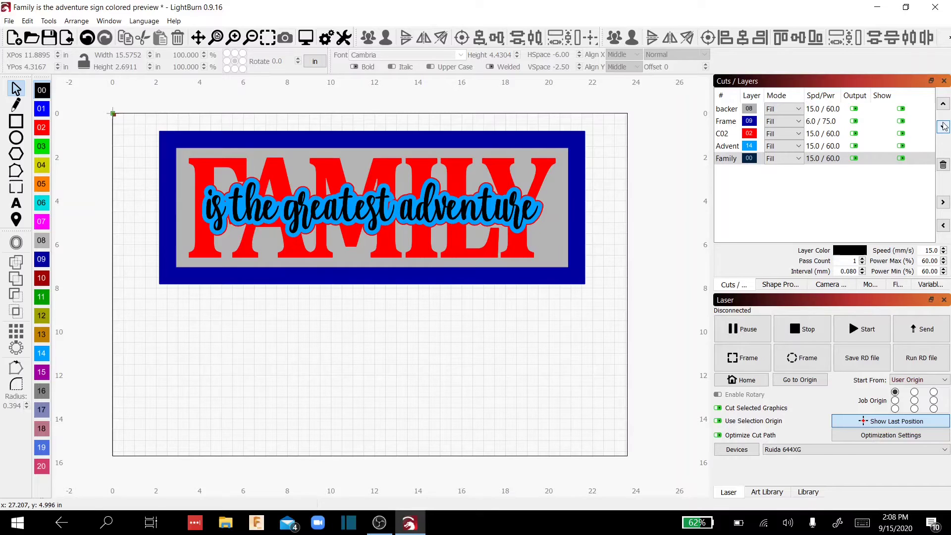
pyautogui.click(882, 109)
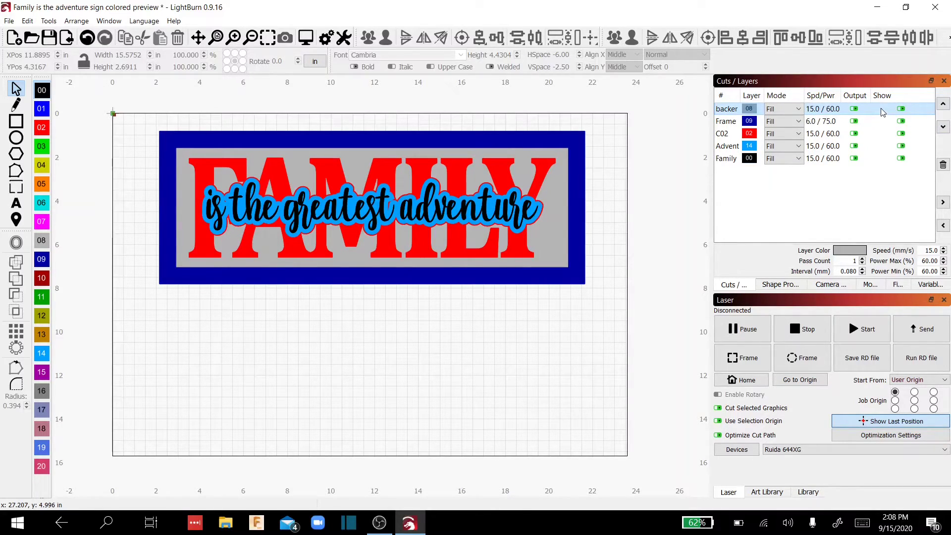
pyautogui.click(943, 127)
pyautogui.click(943, 127)
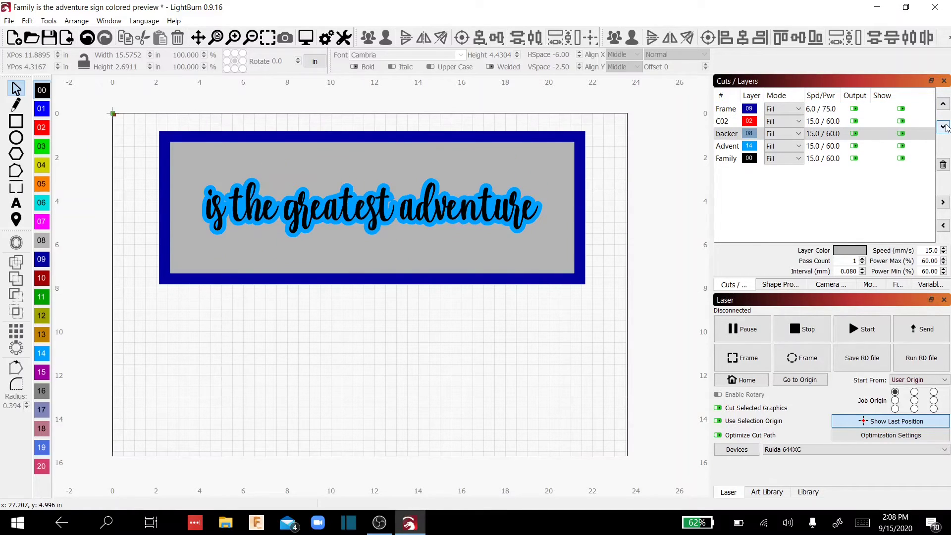
pyautogui.click(943, 127)
pyautogui.click(943, 127)
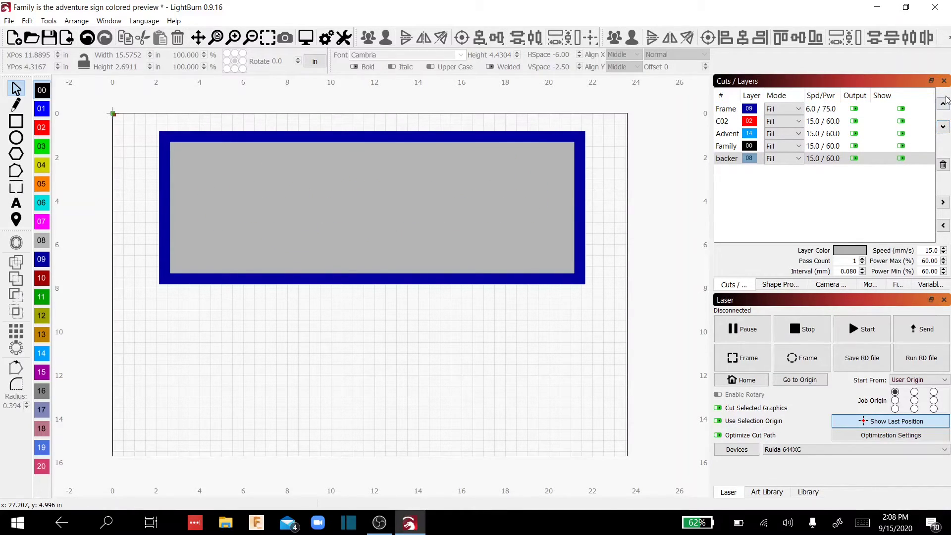
pyautogui.click(943, 104)
pyautogui.click(943, 104)
pyautogui.click(943, 104)
pyautogui.click(943, 104)
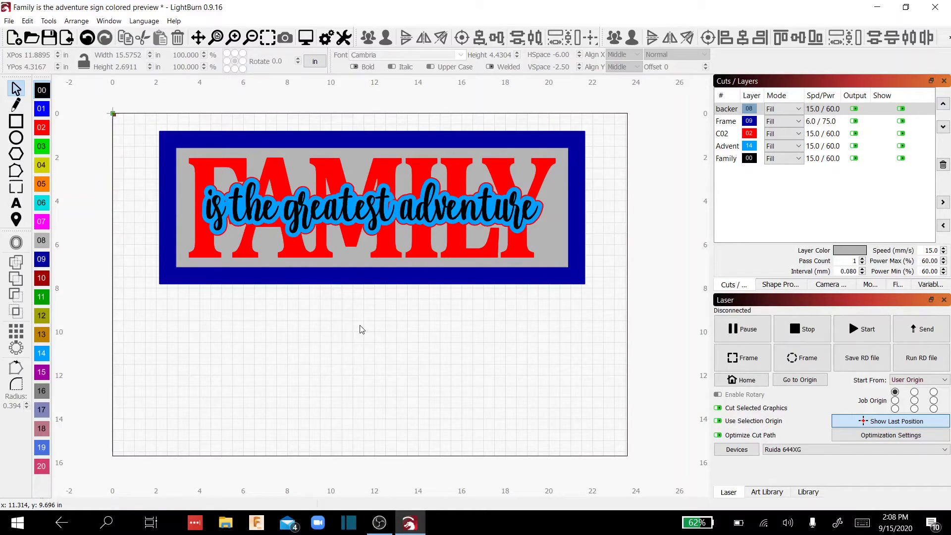
pyautogui.hotkey('shift', 'alt', 'w')
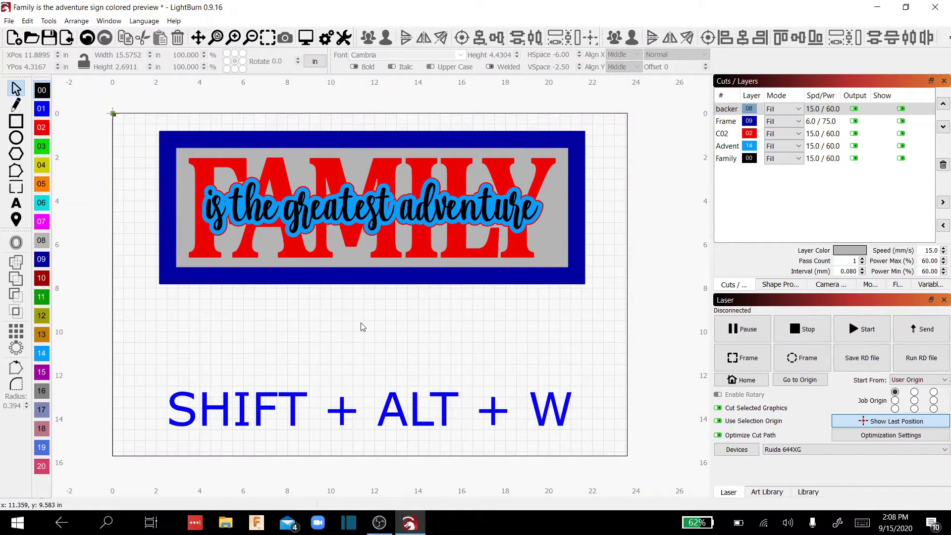
pyautogui.hotkey('shift', 'alt', 'w')
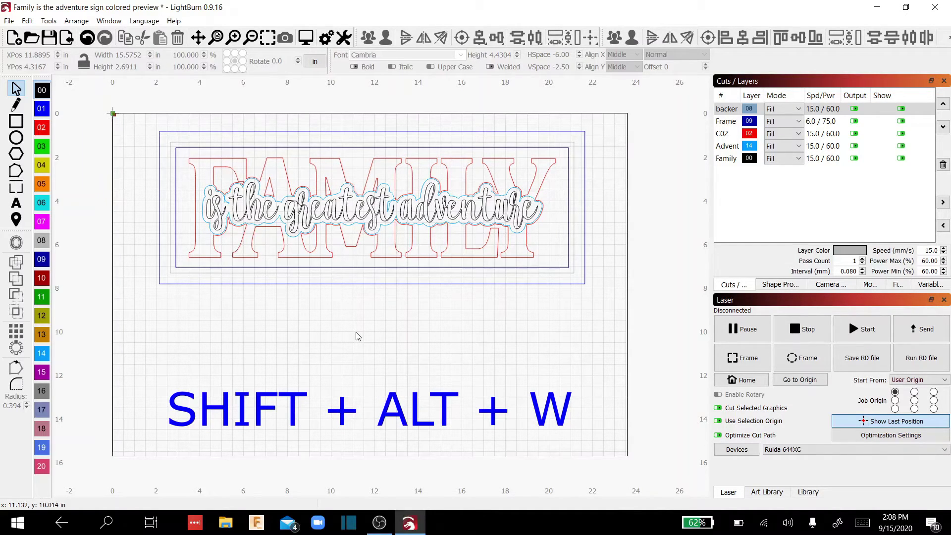
pyautogui.hotkey('shift', 'alt', 'w')
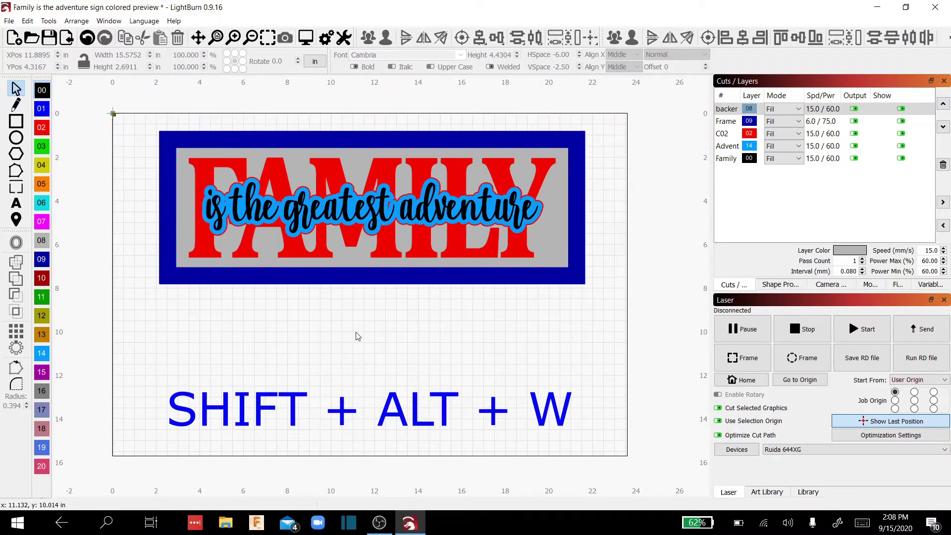